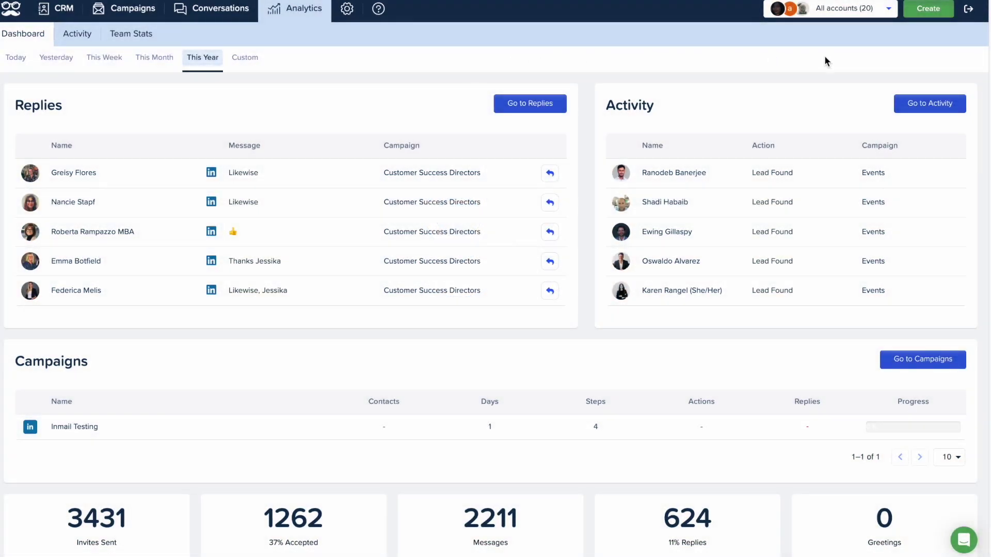
Step: Glance at the available campaign types, then bring up the account Settings sections
{"action": "left_click", "coordinate": [930, 9]}
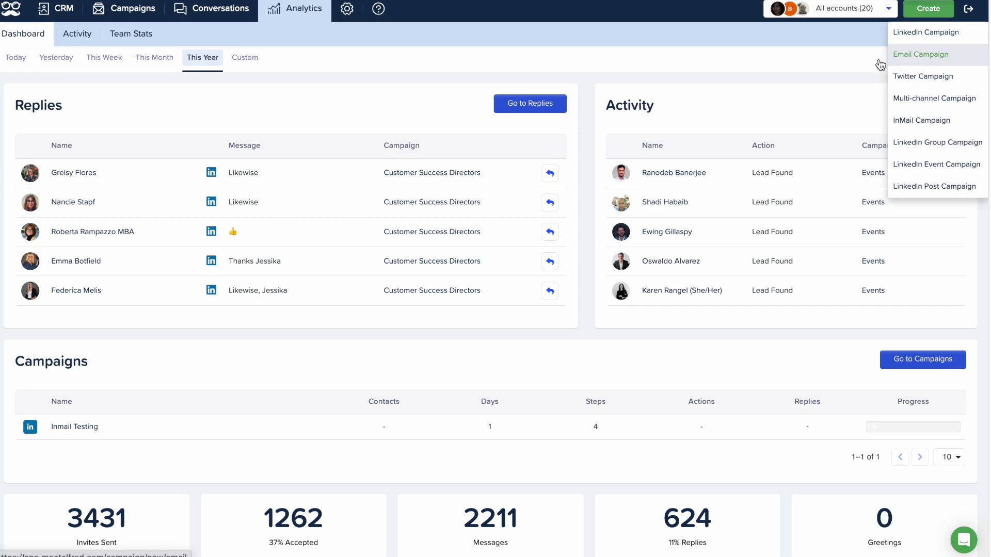
{"action": "left_click", "coordinate": [500, 51]}
{"action": "left_click", "coordinate": [347, 8]}
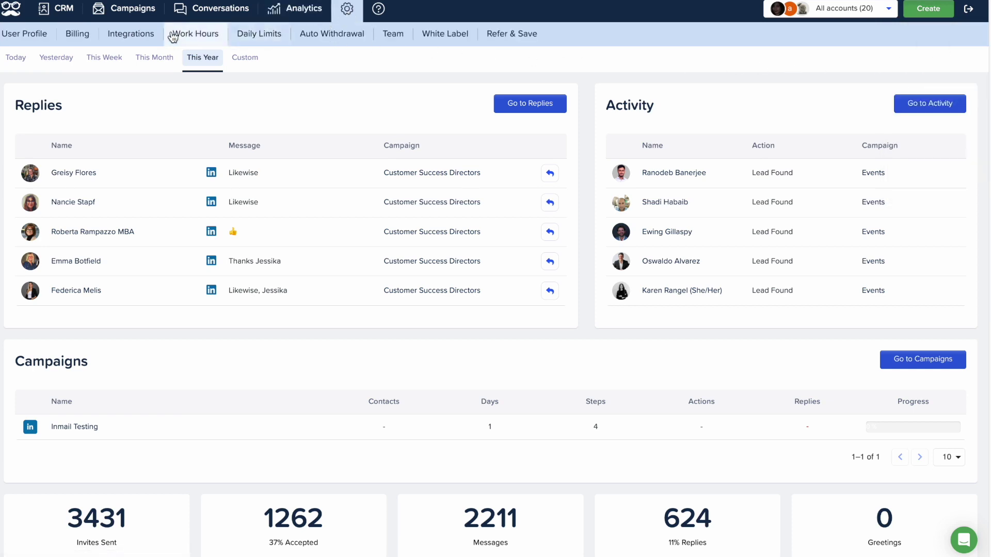
Step: Check Gmail is authorized under Integrations > Email and review the email signature
{"action": "left_click", "coordinate": [130, 34]}
{"action": "left_click", "coordinate": [57, 105]}
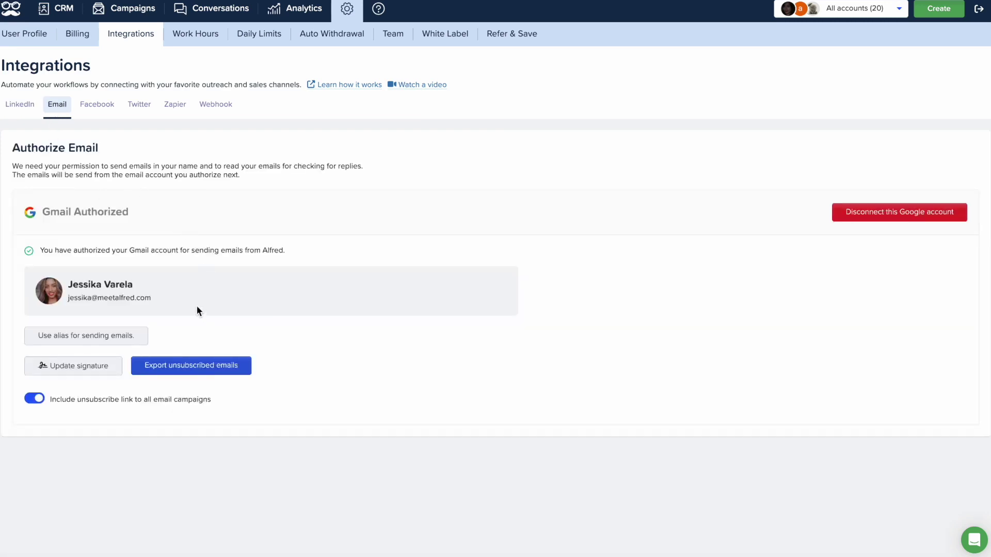
{"action": "left_click", "coordinate": [94, 369]}
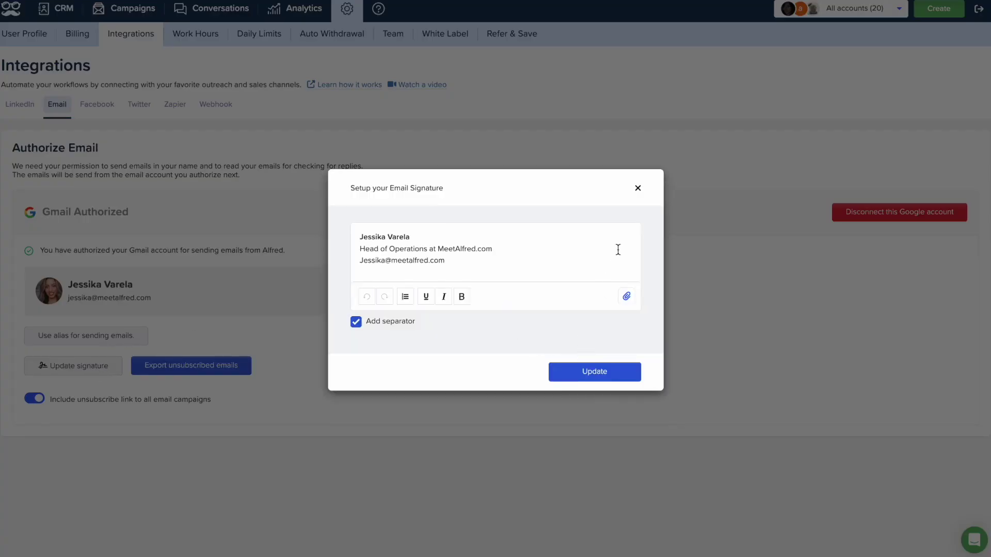
{"action": "left_click", "coordinate": [638, 188]}
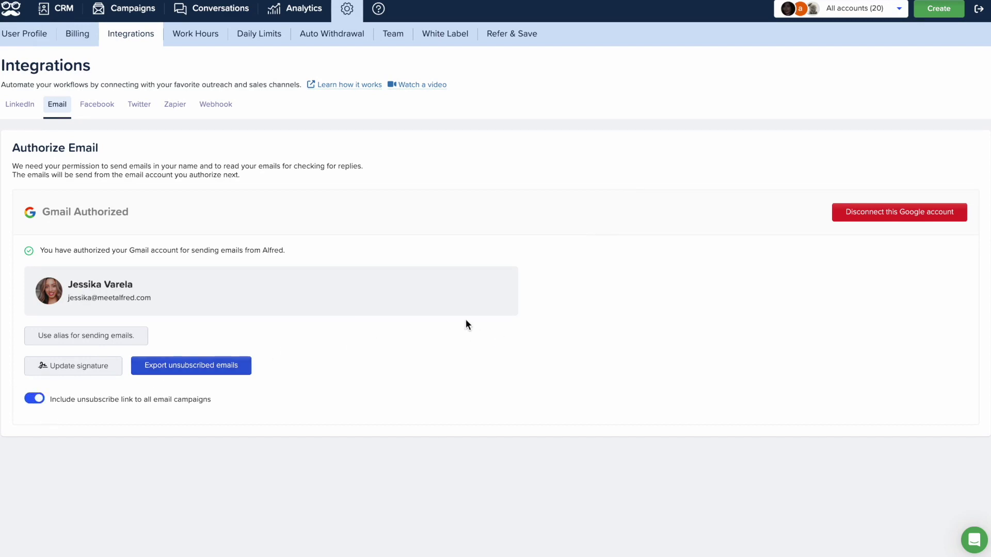
{"action": "left_click", "coordinate": [939, 8]}
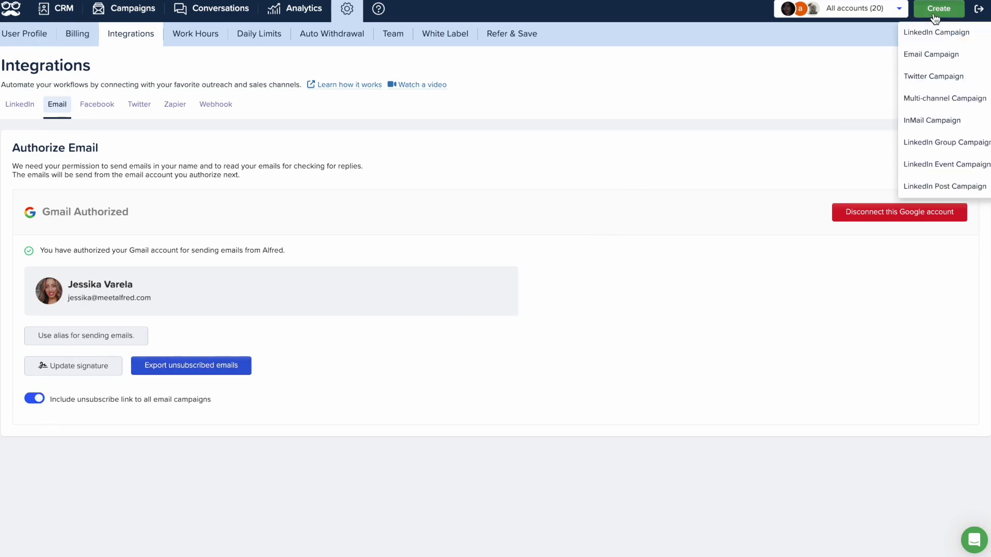
Step: Start a new Email Campaign and choose 1st Degree Connections as the lead source
{"action": "left_click", "coordinate": [929, 55]}
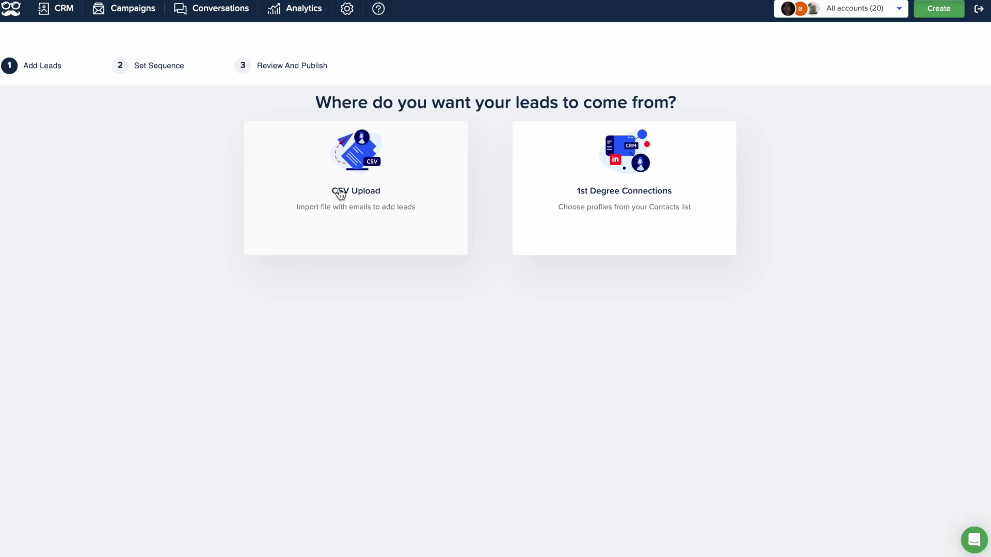
{"action": "left_click", "coordinate": [575, 224]}
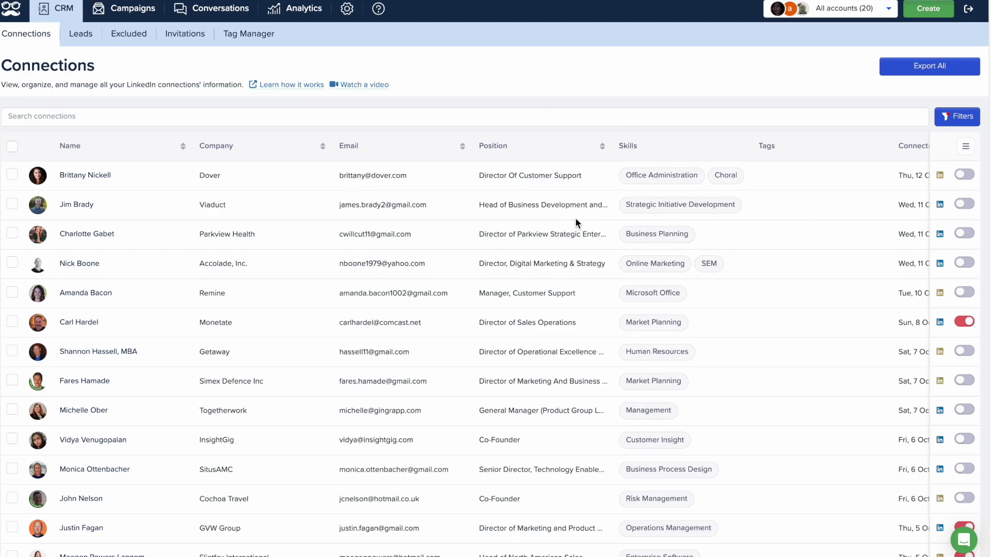
{"action": "left_click", "coordinate": [950, 116]}
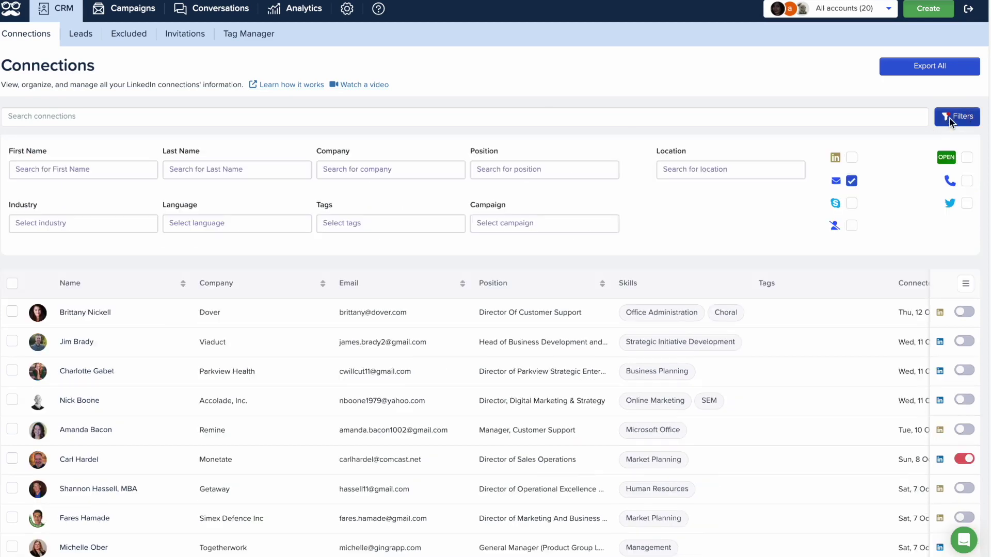
{"action": "scroll", "coordinate": [861, 220], "scroll_direction": "down", "scroll_amount": 1}
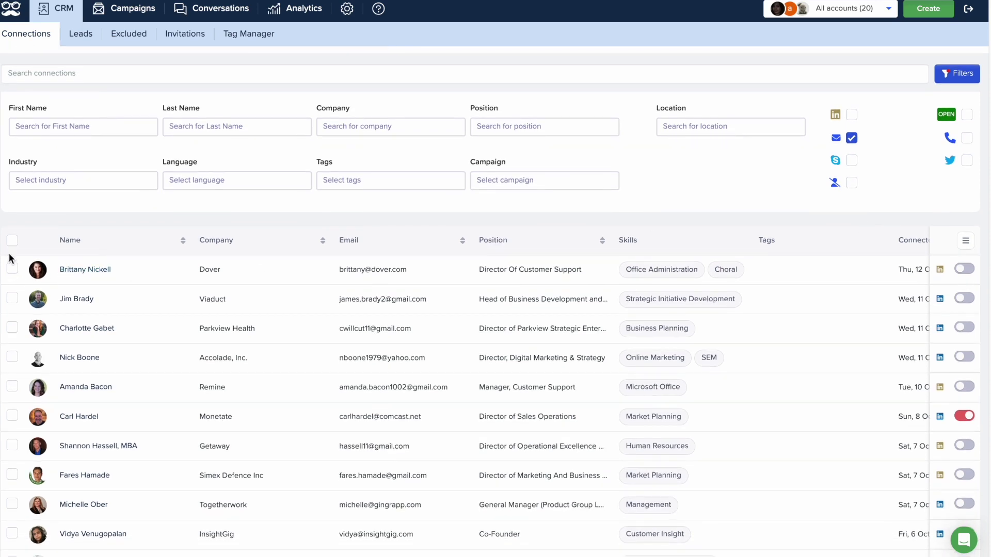
{"action": "left_click", "coordinate": [11, 270]}
{"action": "left_click", "coordinate": [12, 299]}
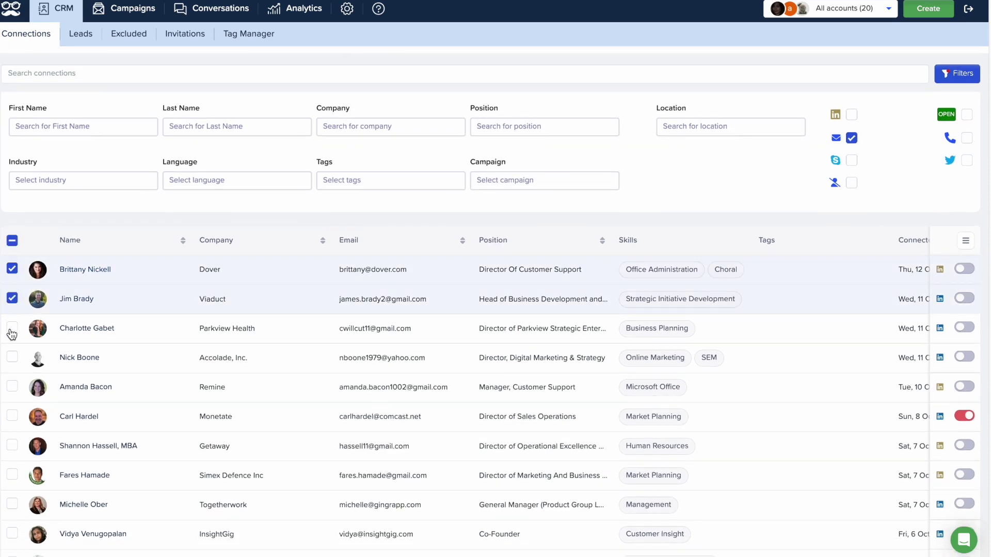
{"action": "left_click", "coordinate": [12, 329]}
{"action": "left_click", "coordinate": [12, 242]}
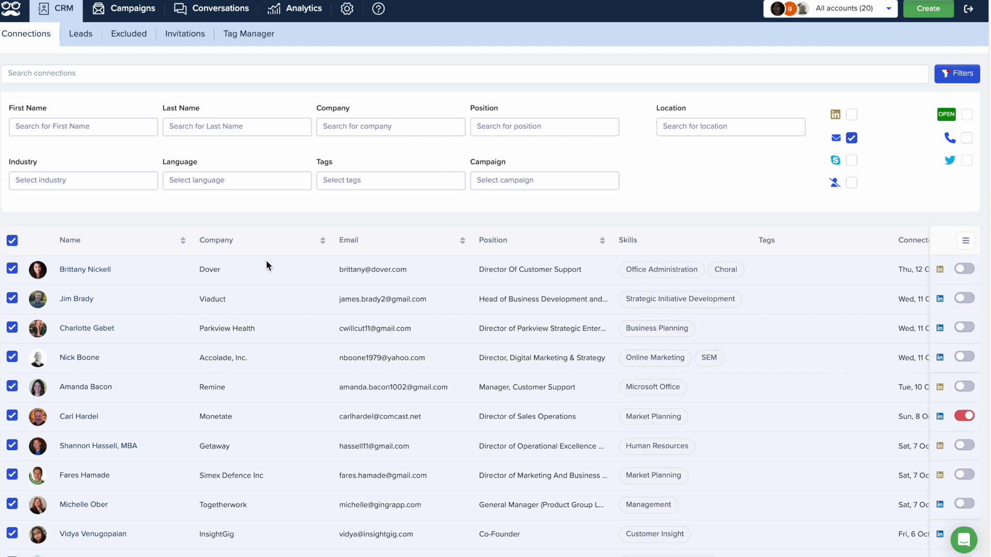
{"action": "scroll", "coordinate": [364, 273], "scroll_direction": "up", "scroll_amount": 1}
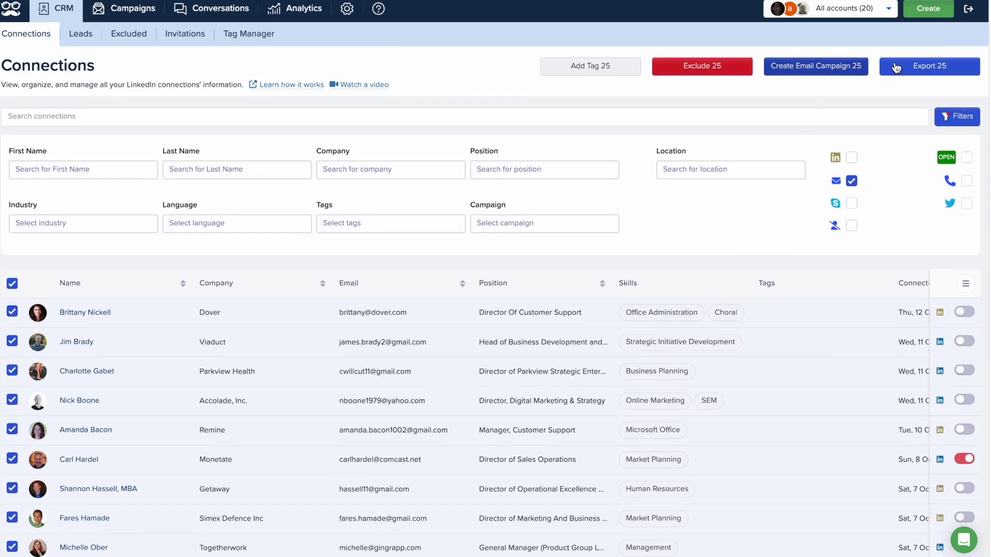
{"action": "left_click", "coordinate": [928, 8]}
Step: Start a new email campaign with a two-lead CSV upload and accept the leads
{"action": "left_click", "coordinate": [922, 53]}
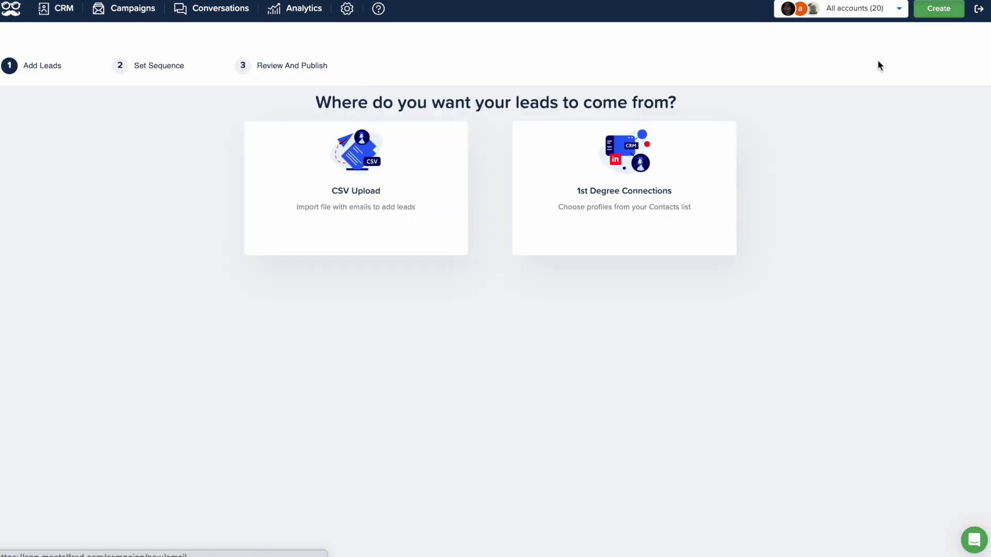
{"action": "left_click", "coordinate": [367, 187]}
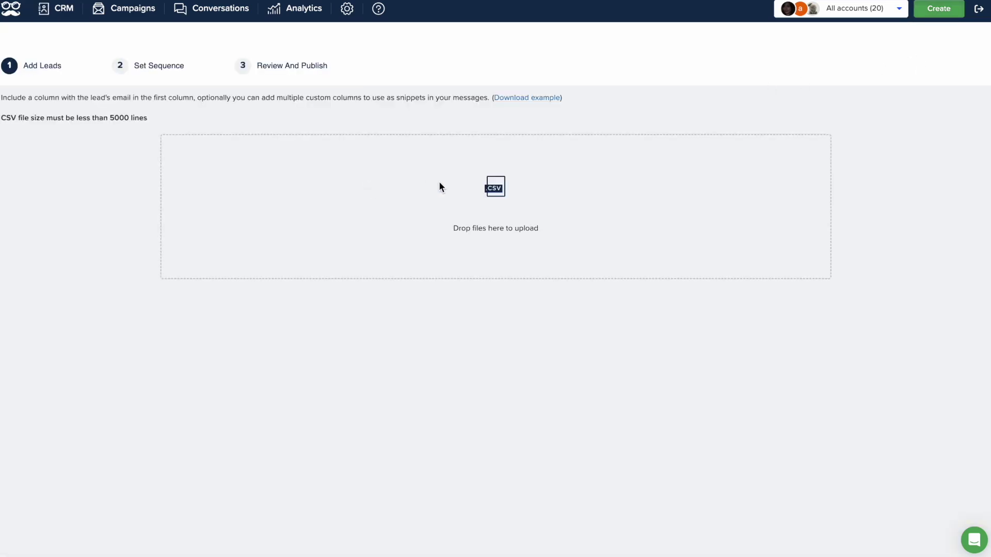
{"action": "left_click", "coordinate": [499, 189]}
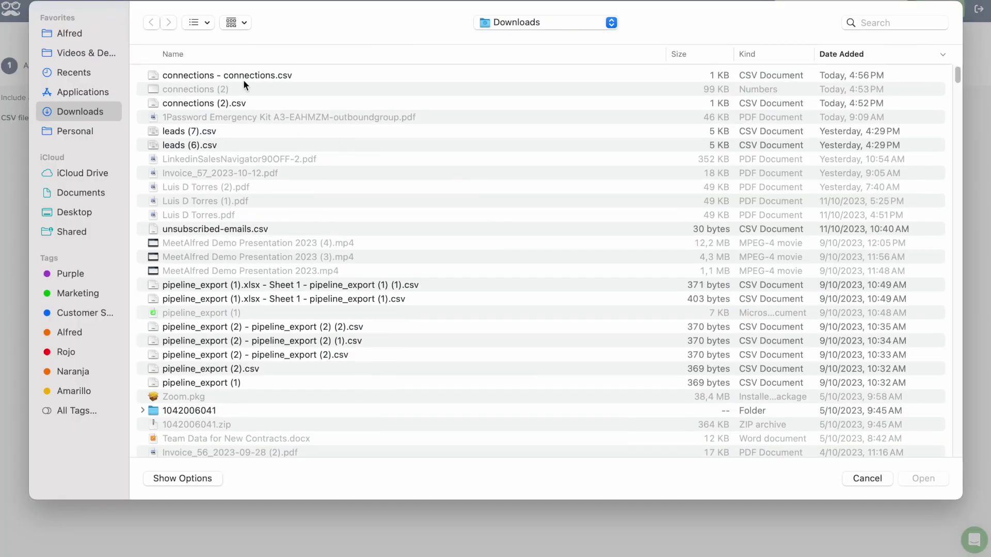
{"action": "double_click", "coordinate": [233, 78]}
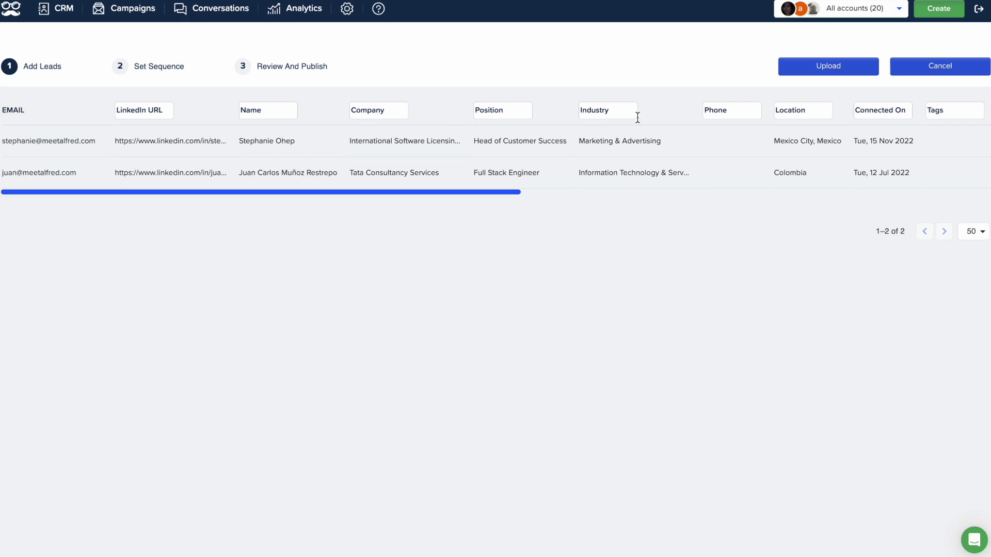
{"action": "left_click", "coordinate": [827, 66]}
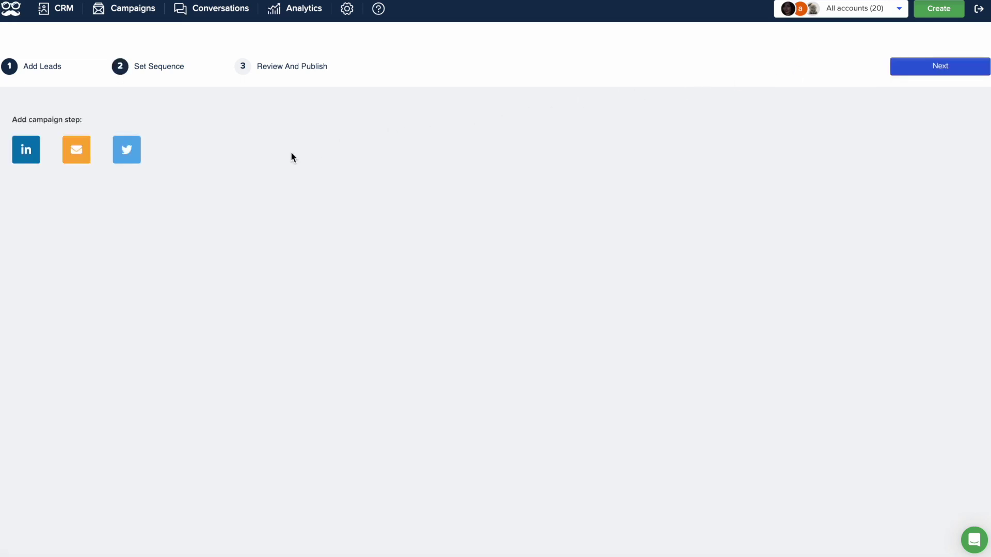
Step: Add three email steps to the campaign sequence
{"action": "left_click", "coordinate": [76, 150]}
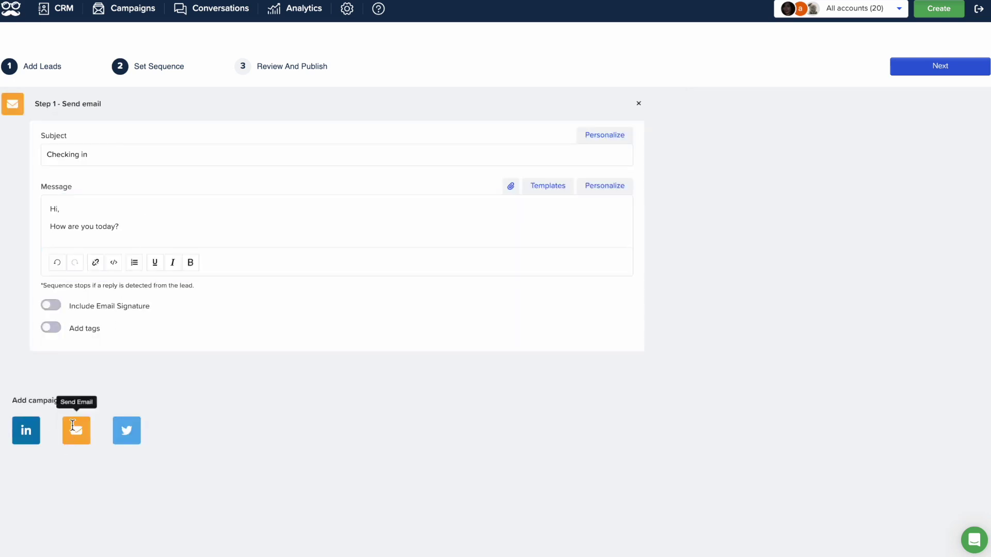
{"action": "left_click", "coordinate": [77, 430]}
{"action": "left_click", "coordinate": [77, 456]}
{"action": "scroll", "coordinate": [92, 442], "scroll_direction": "down", "scroll_amount": 3}
{"action": "left_click", "coordinate": [78, 458]}
{"action": "scroll", "coordinate": [169, 394], "scroll_direction": "up", "scroll_amount": 3}
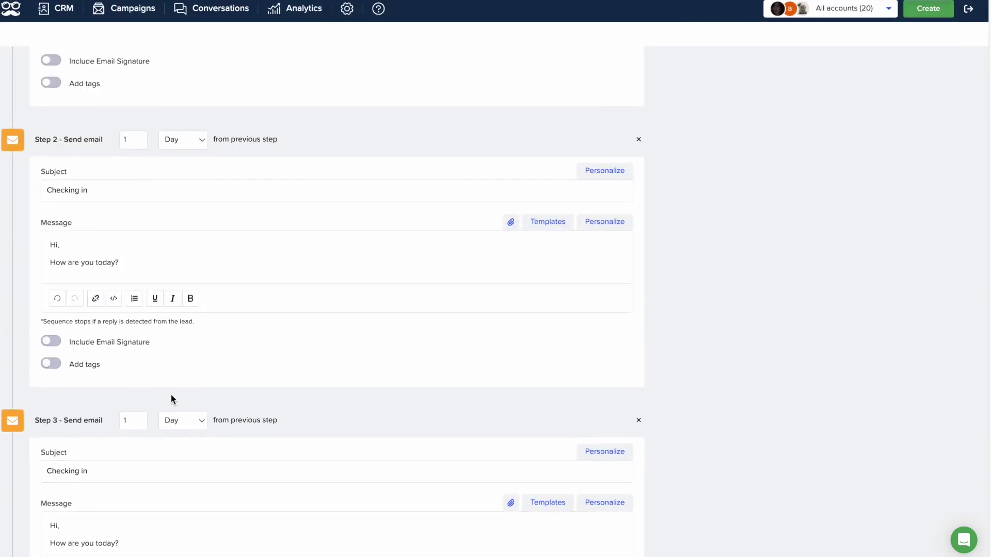
{"action": "scroll", "coordinate": [175, 392], "scroll_direction": "up", "scroll_amount": 2}
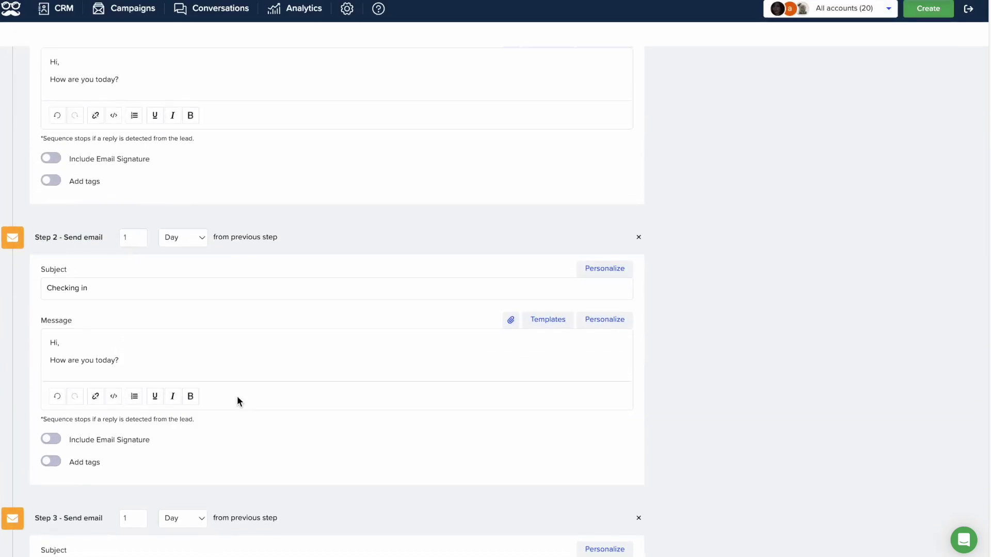
Step: Give the second email the signature and a 2-hour delay
{"action": "left_click", "coordinate": [615, 272]}
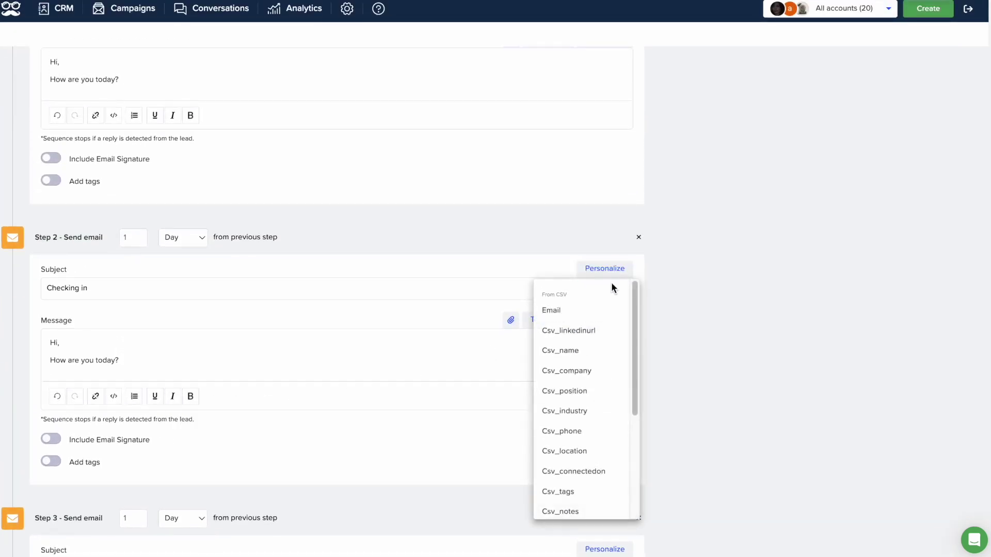
{"action": "scroll", "coordinate": [592, 356], "scroll_direction": "down", "scroll_amount": 2}
{"action": "scroll", "coordinate": [592, 356], "scroll_direction": "down", "scroll_amount": 1}
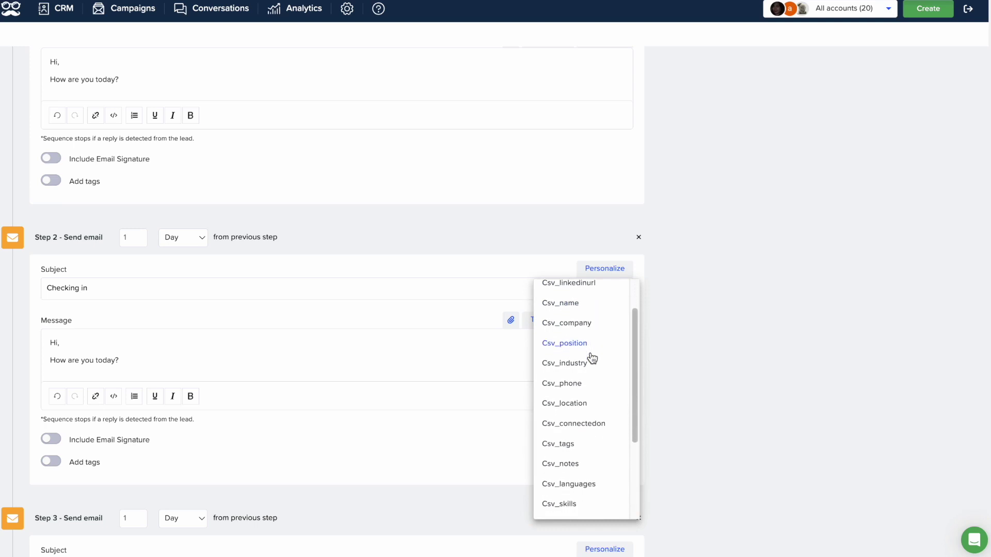
{"action": "left_click", "coordinate": [379, 410]}
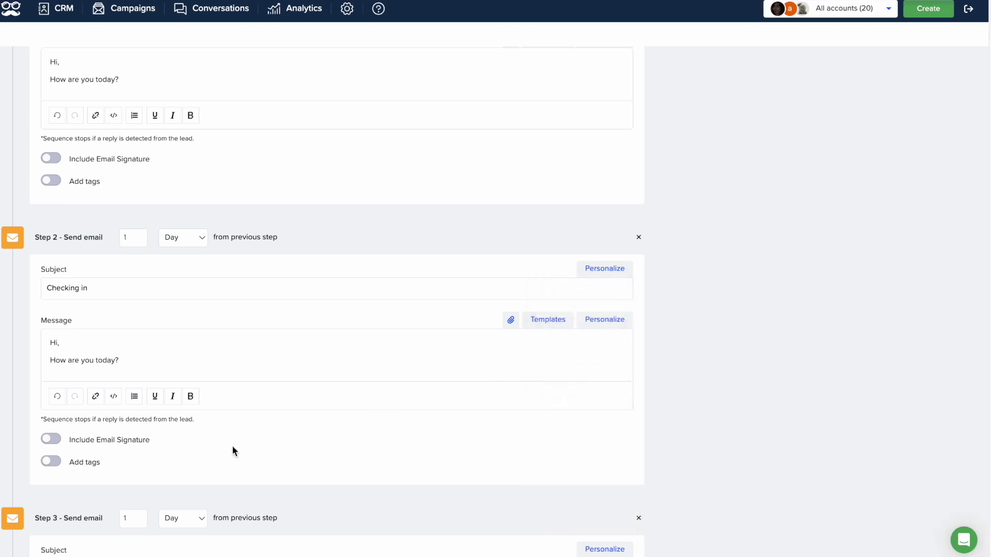
{"action": "left_click", "coordinate": [48, 441]}
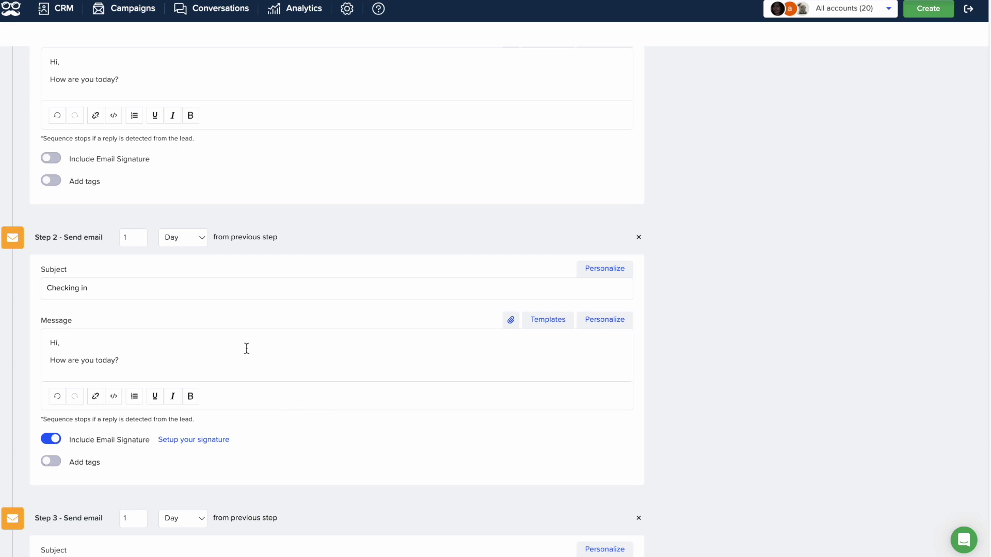
{"action": "left_click", "coordinate": [144, 235]}
{"action": "left_click", "coordinate": [183, 237]}
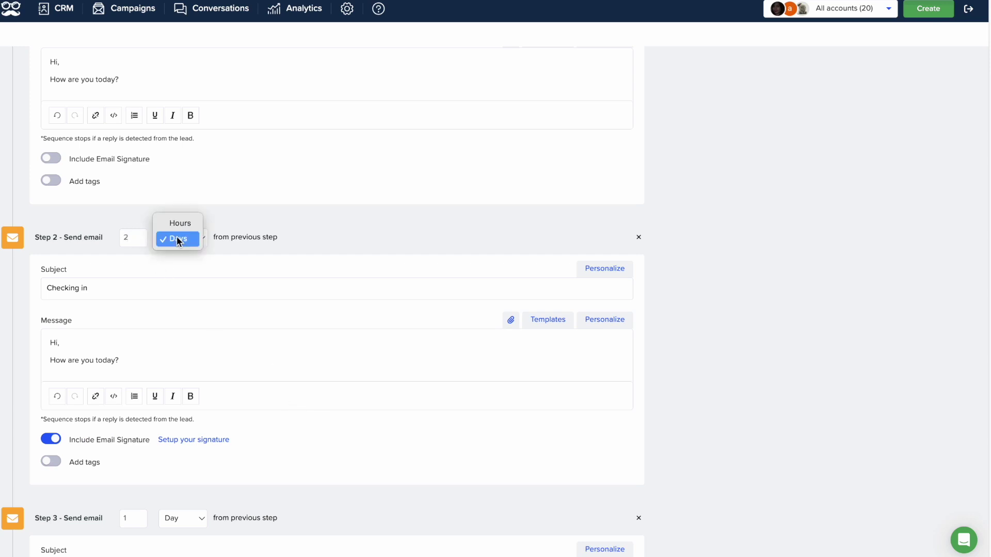
{"action": "left_click", "coordinate": [183, 224]}
{"action": "scroll", "coordinate": [667, 227], "scroll_direction": "up", "scroll_amount": 5}
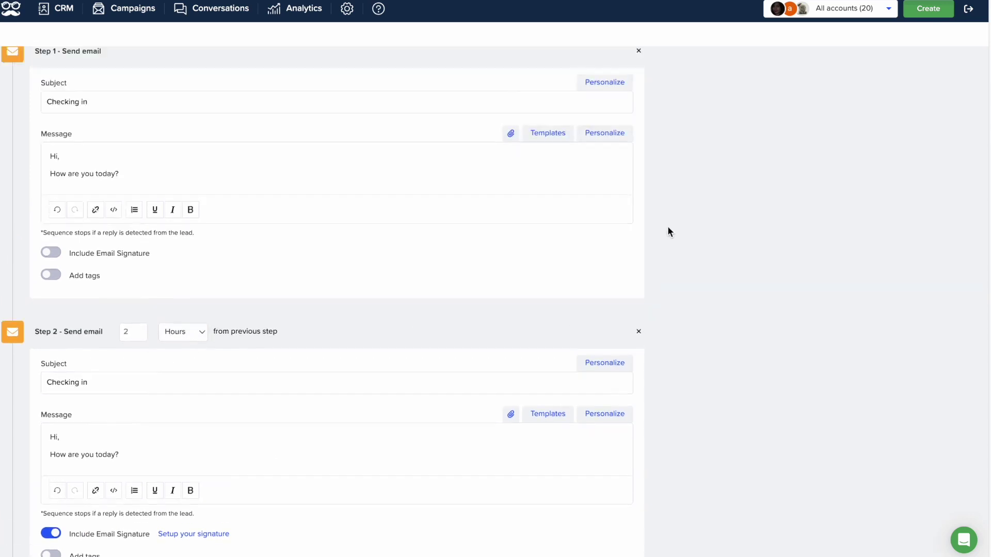
{"action": "scroll", "coordinate": [667, 226], "scroll_direction": "up", "scroll_amount": 2}
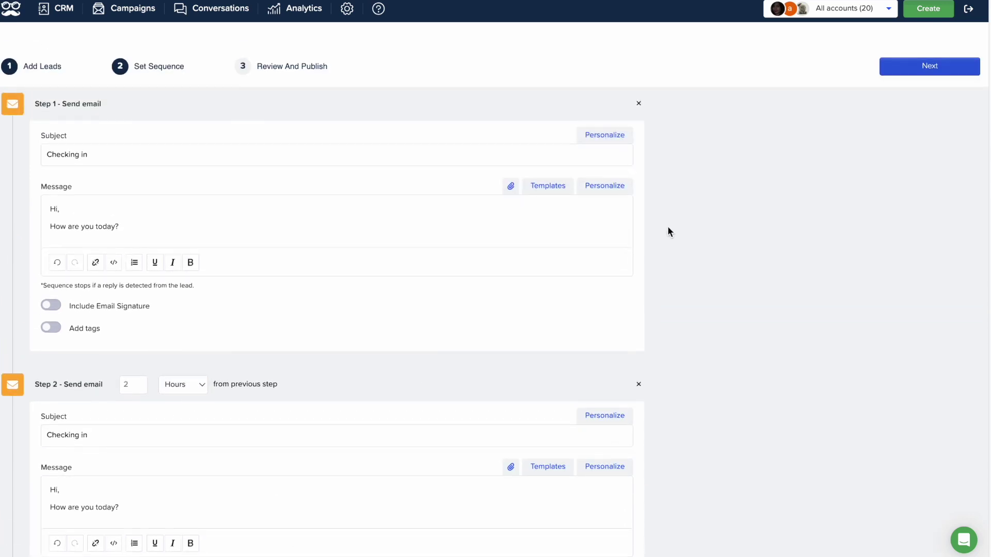
{"action": "left_click", "coordinate": [897, 68]}
Step: Name the campaign 'Email' and publish it
{"action": "left_click", "coordinate": [458, 123]}
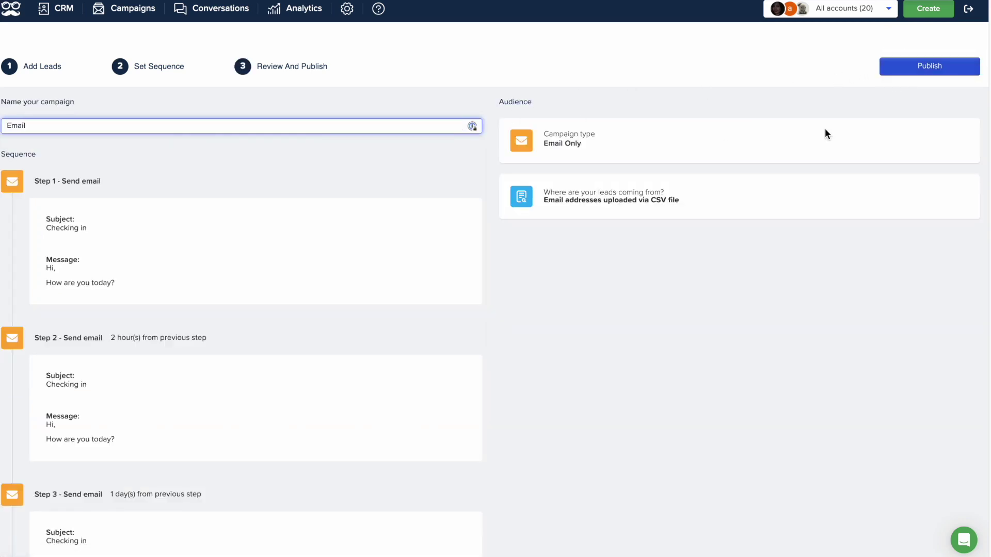
{"action": "left_click", "coordinate": [934, 77]}
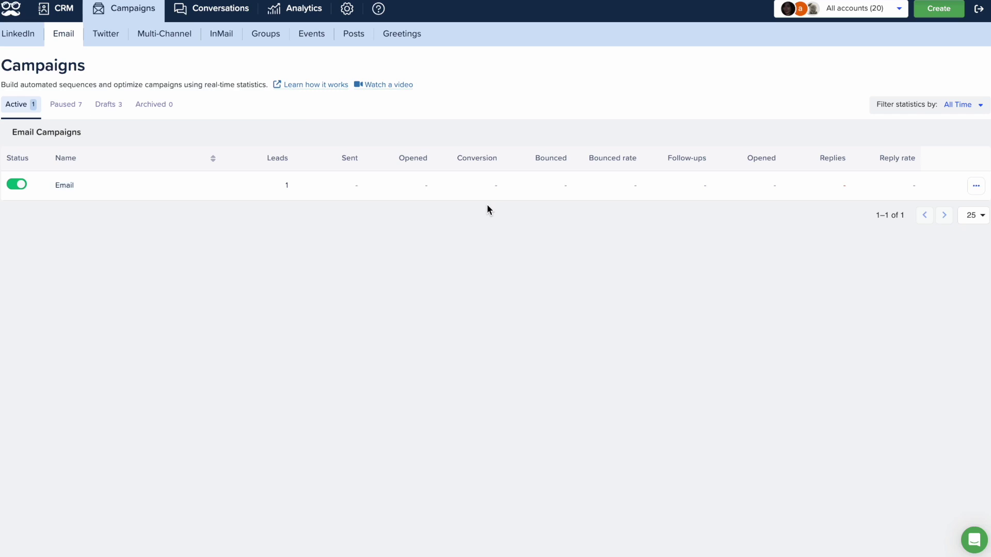
Step: Open the 'Email' campaign and view its Leads and Activity tabs
{"action": "left_click", "coordinate": [65, 185]}
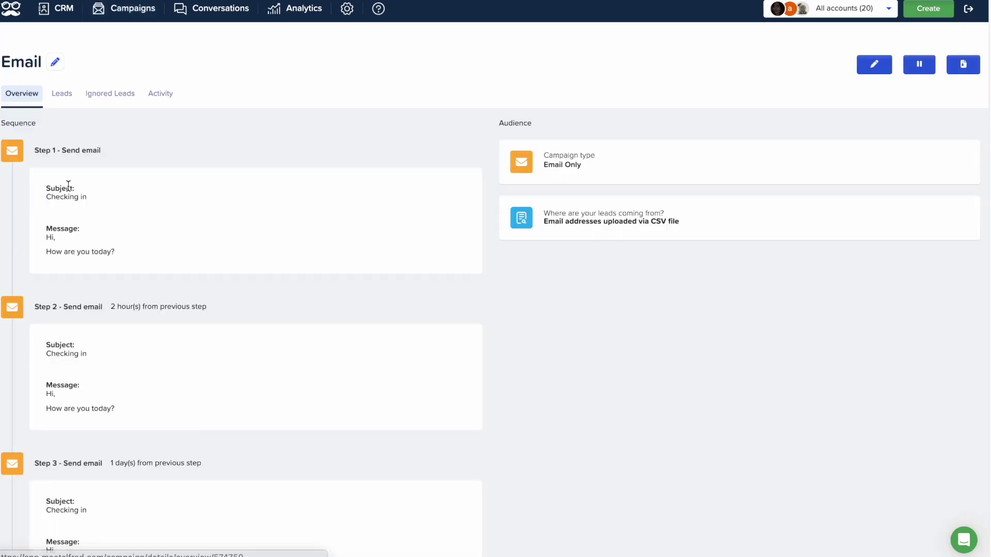
{"action": "left_click", "coordinate": [61, 93]}
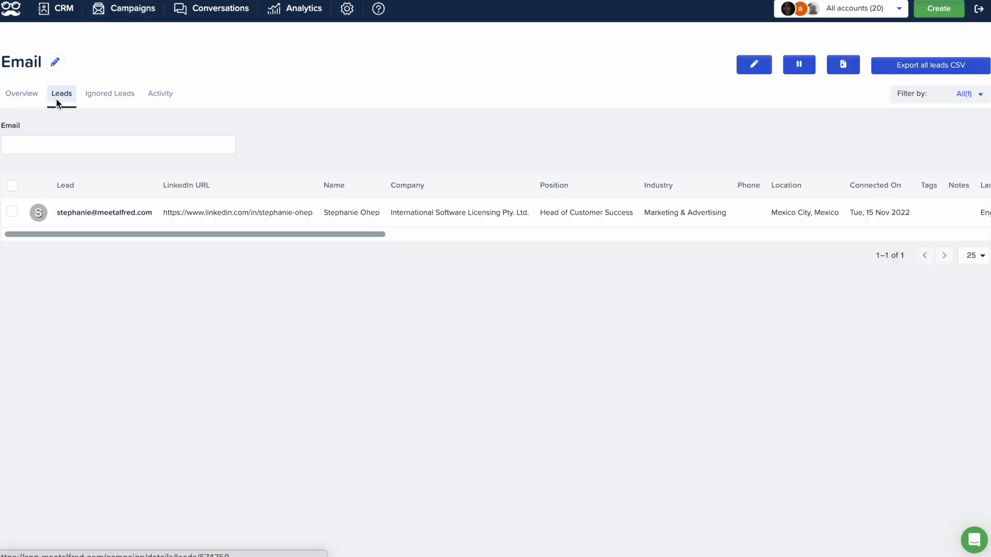
{"action": "left_click", "coordinate": [160, 93]}
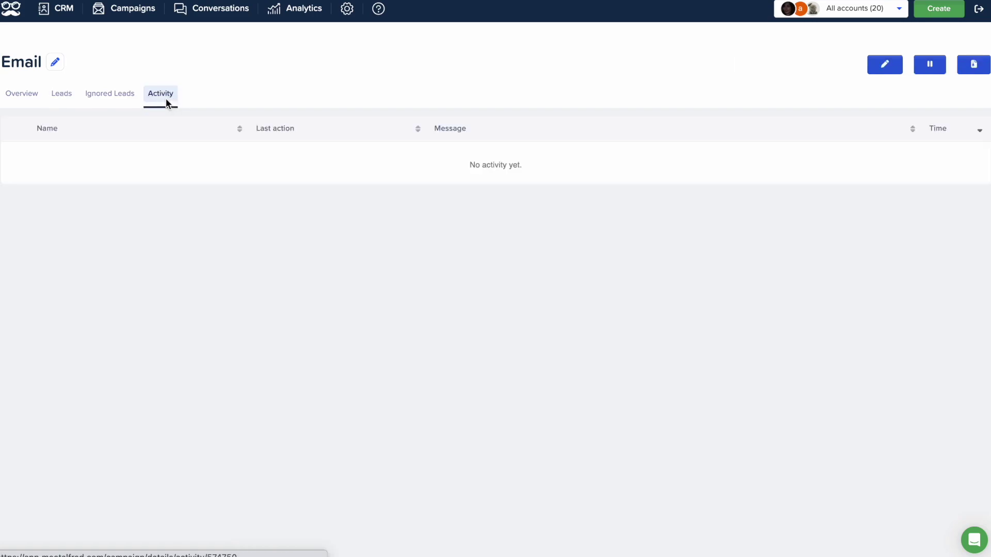